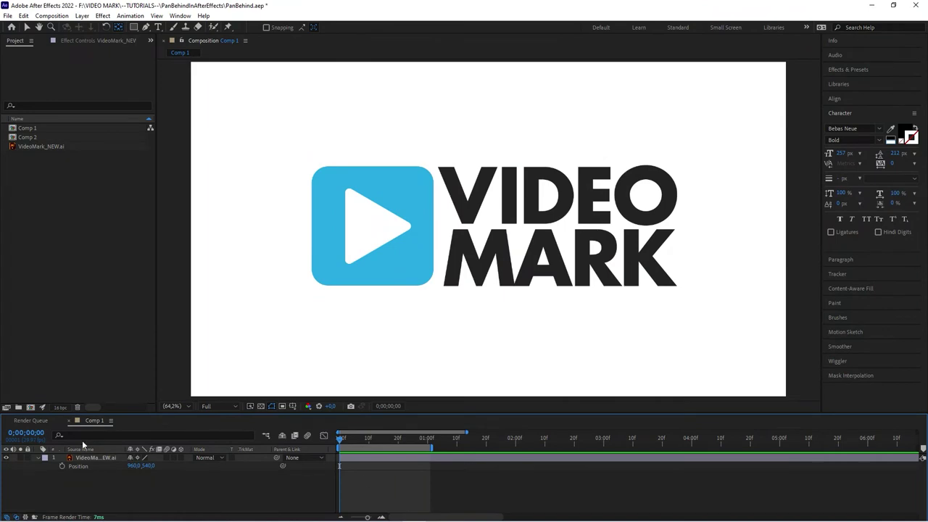
# Draw a rectangular Add mask framing the whole VIDEO MARK logo, then reselect the logo layer
pyautogui.click(102, 457)
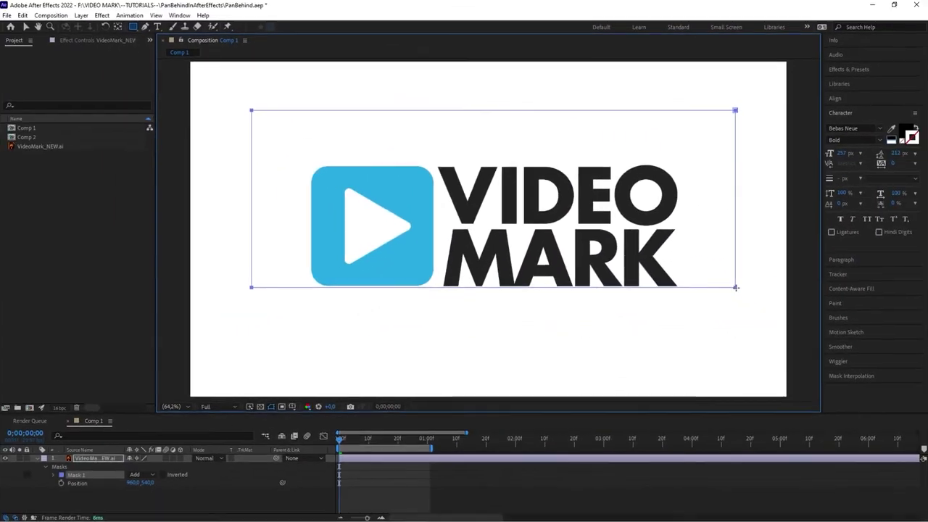
pyautogui.moveTo(735, 287); pyautogui.dragTo(739, 286)
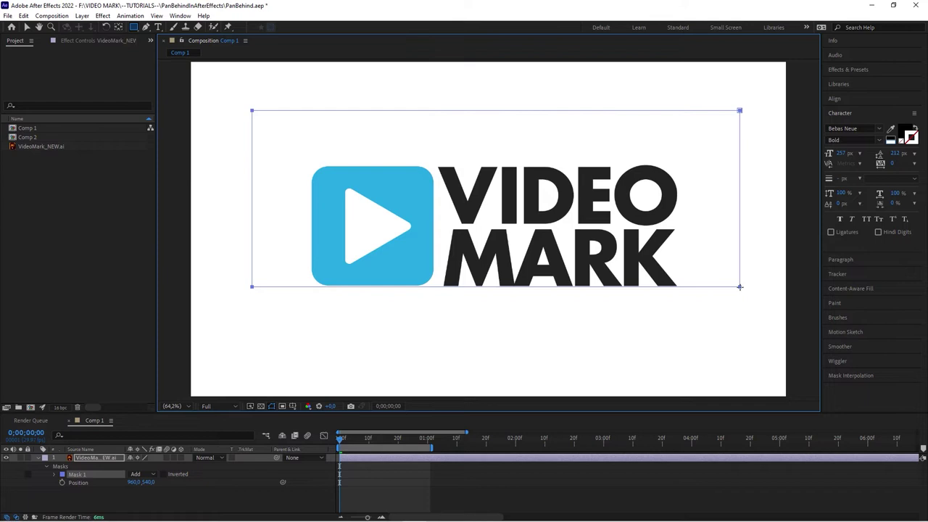
pyautogui.click(105, 459)
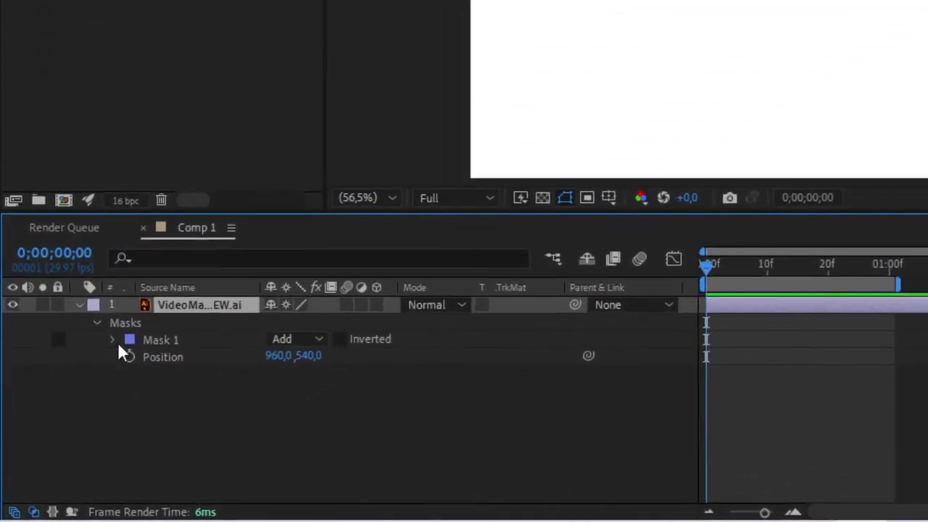
# Add Mask 1 Mask Path and Position keyframes to the logo layer at 0;00;01;00
pyautogui.click(112, 339)
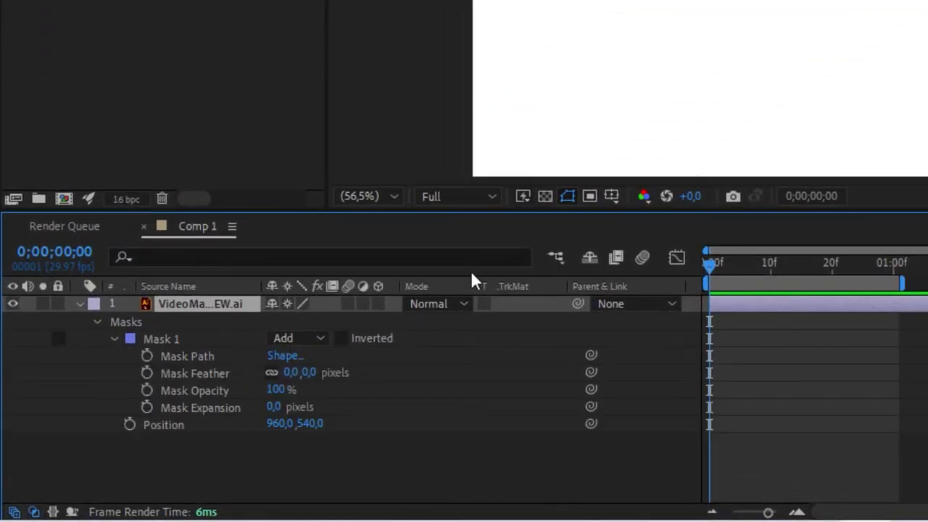
pyautogui.moveTo(870, 264); pyautogui.dragTo(897, 278)
pyautogui.click(147, 354)
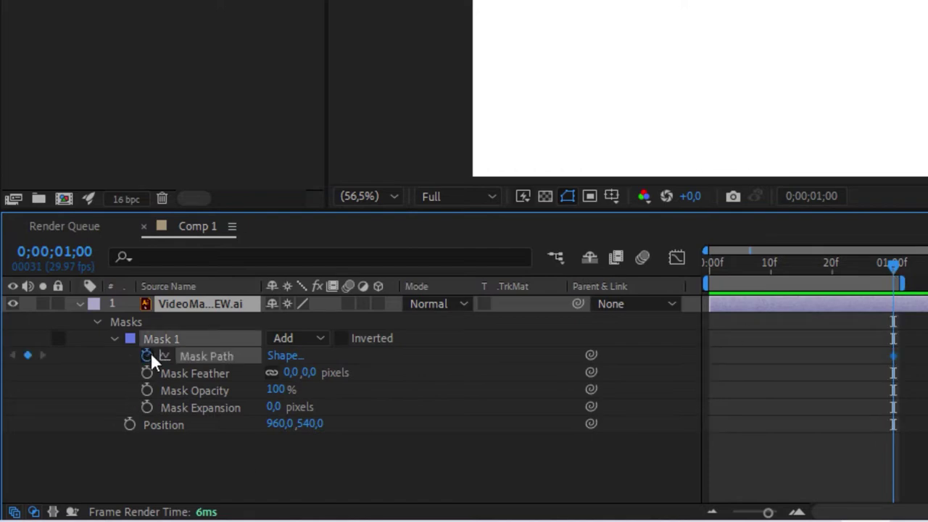
pyautogui.click(130, 425)
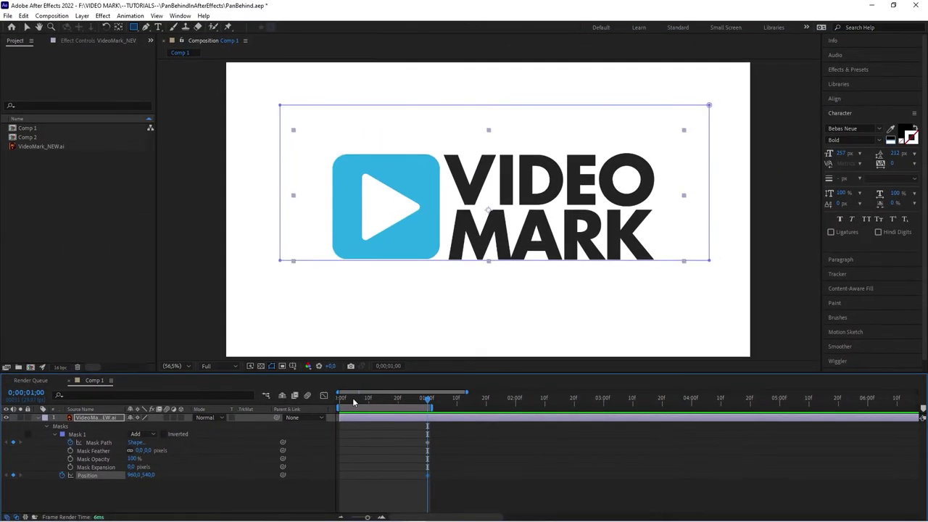
# Try moving the logo down at frame 0, then undo it and remove the Position keyframes
pyautogui.press('Home')
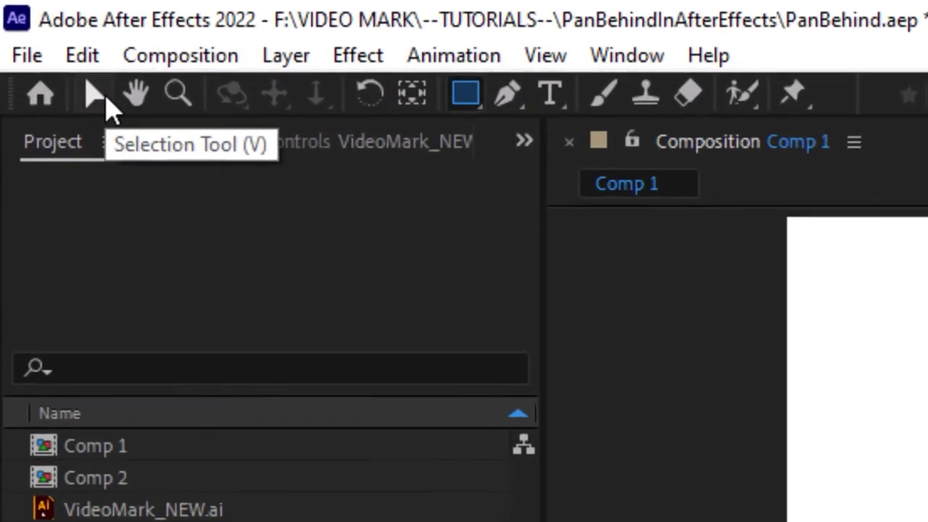
pyautogui.click(31, 30)
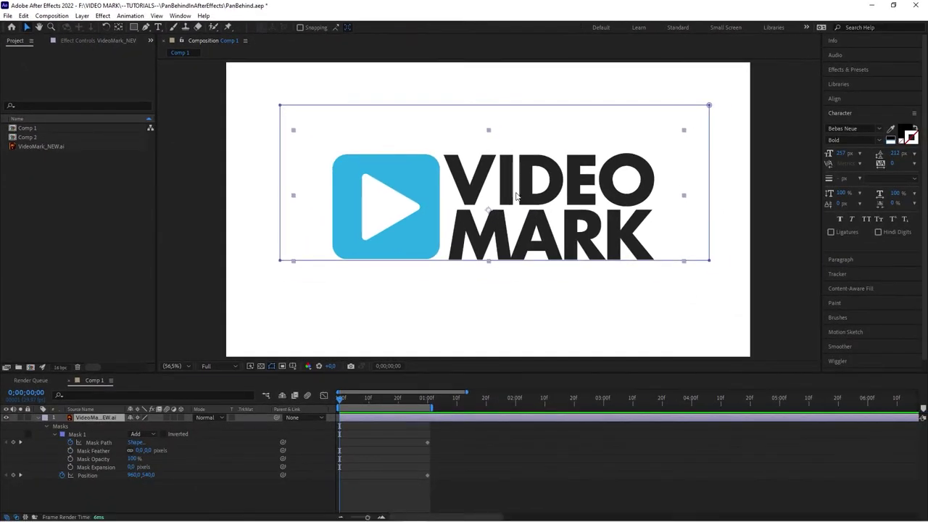
pyautogui.moveTo(518, 210); pyautogui.dragTo(500, 275)
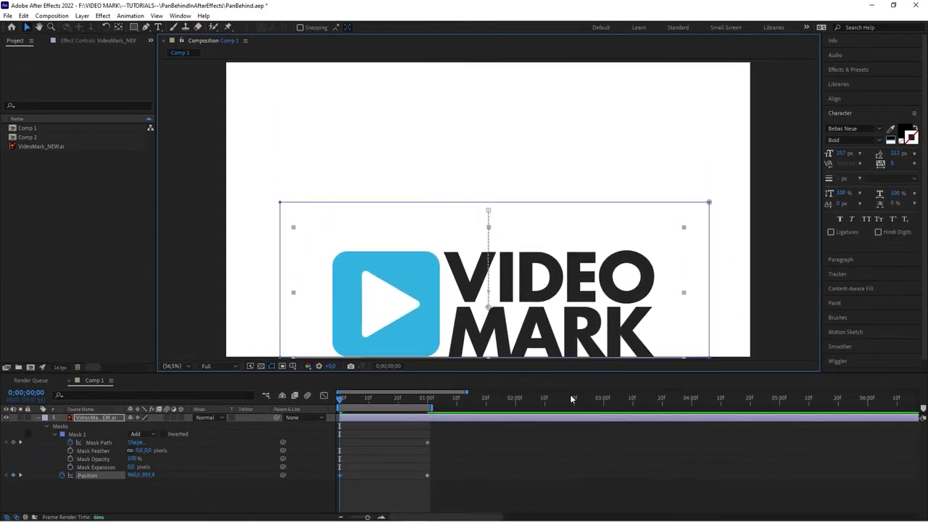
pyautogui.moveTo(342, 399); pyautogui.dragTo(368, 400)
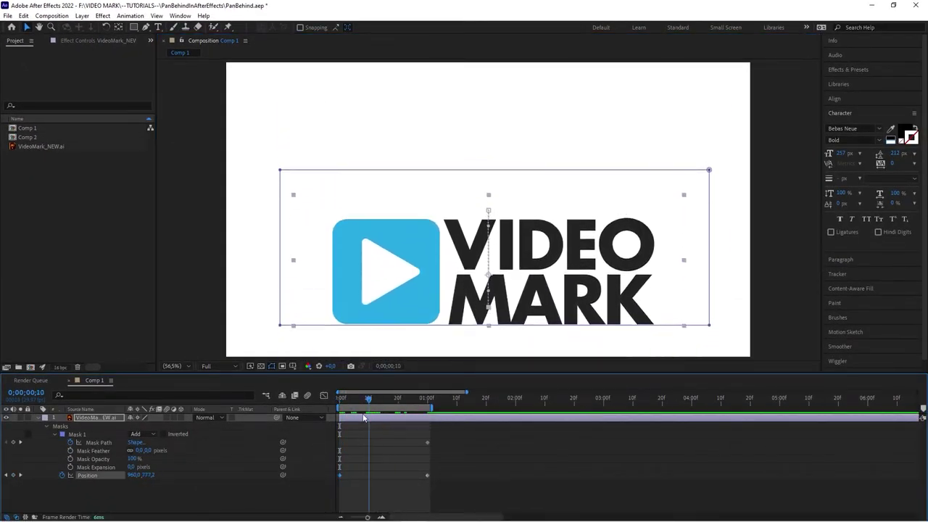
pyautogui.press('Home')
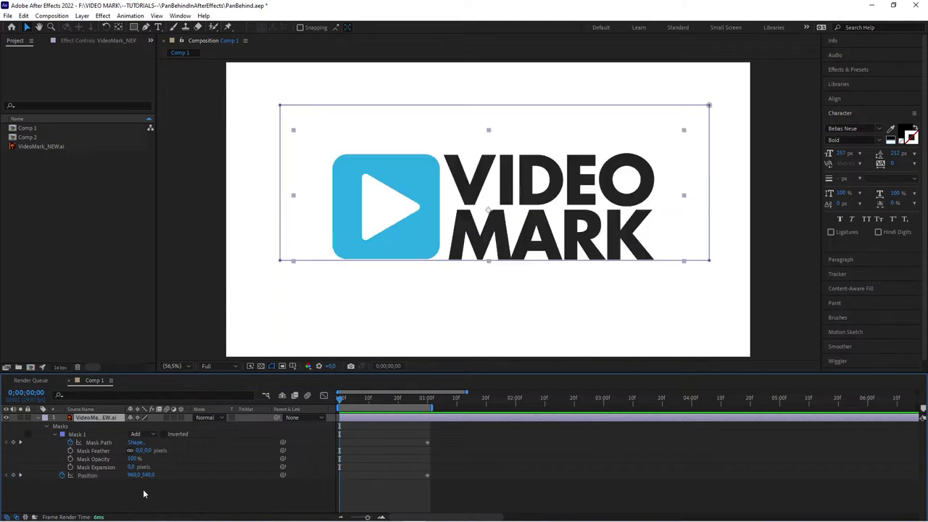
pyautogui.click(62, 476)
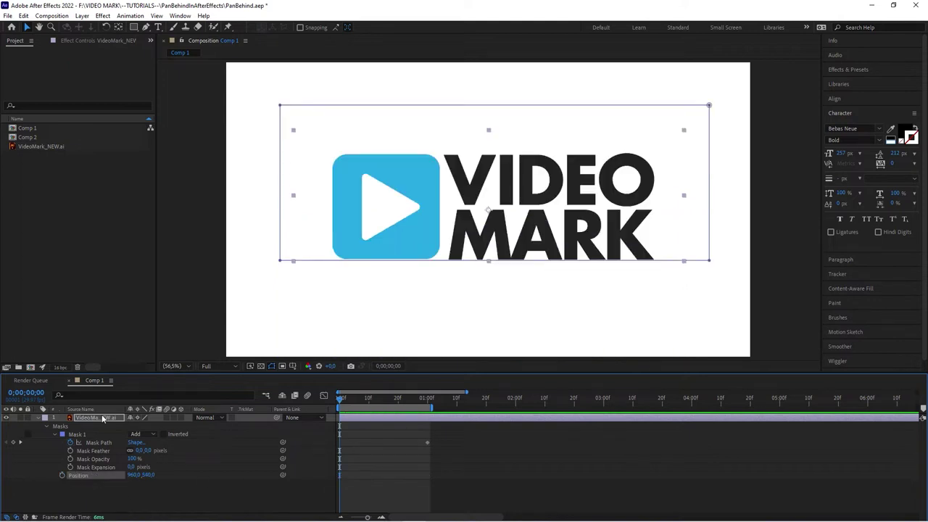
# Keyframe the logo's Anchor Point at one second (121.0, 49.5), undoing a trial upward move
pyautogui.click(103, 419)
pyautogui.hotkey('shift', 'a')
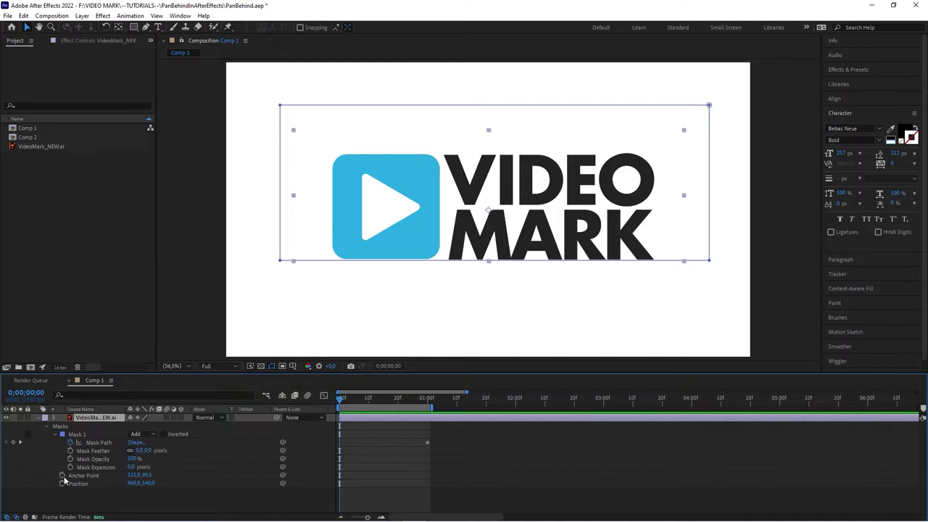
pyautogui.click(62, 475)
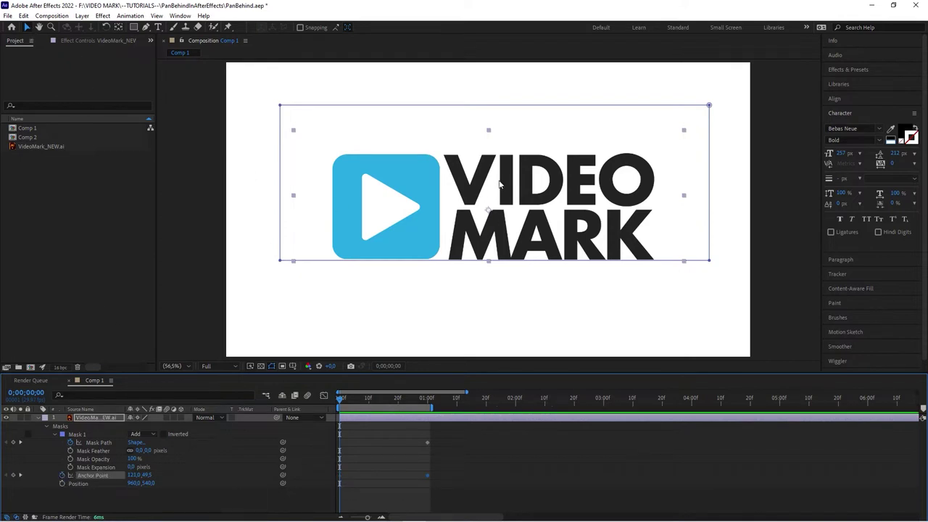
pyautogui.moveTo(516, 192); pyautogui.dragTo(518, 134)
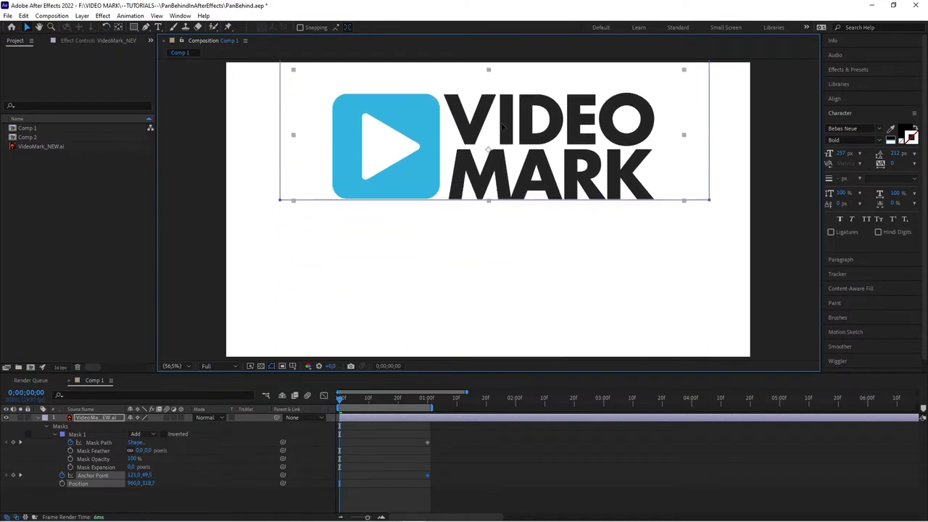
pyautogui.hotkey('ctrl', 'z')
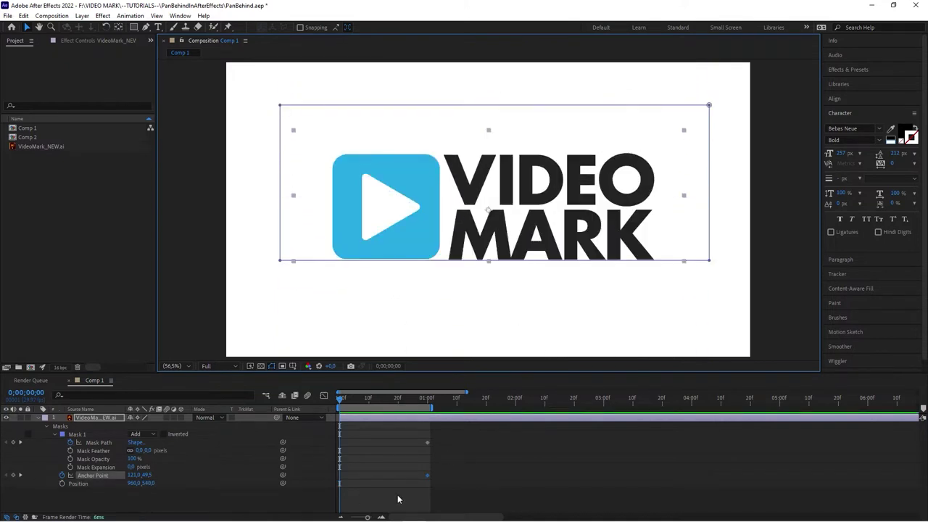
# Replace the Anchor Point keyframes with a logo Position keyframe at one second
pyautogui.click(397, 499)
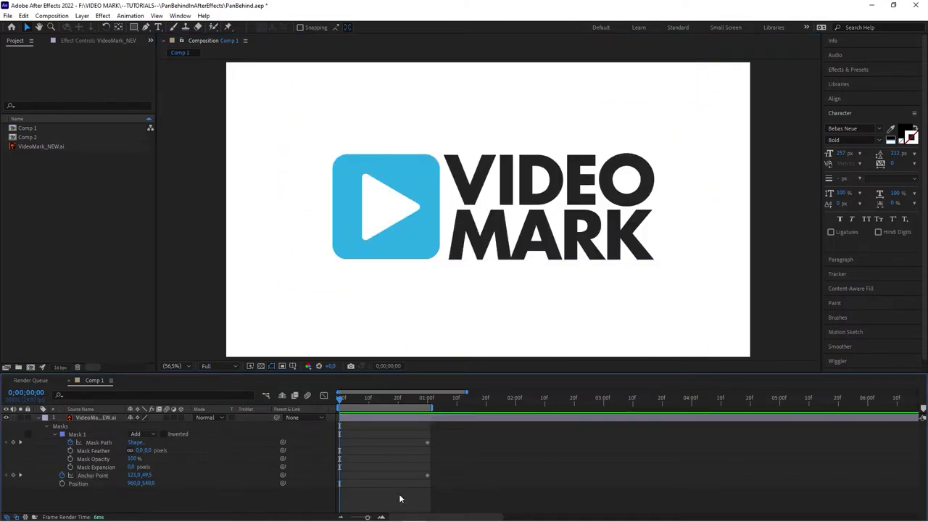
pyautogui.click(63, 475)
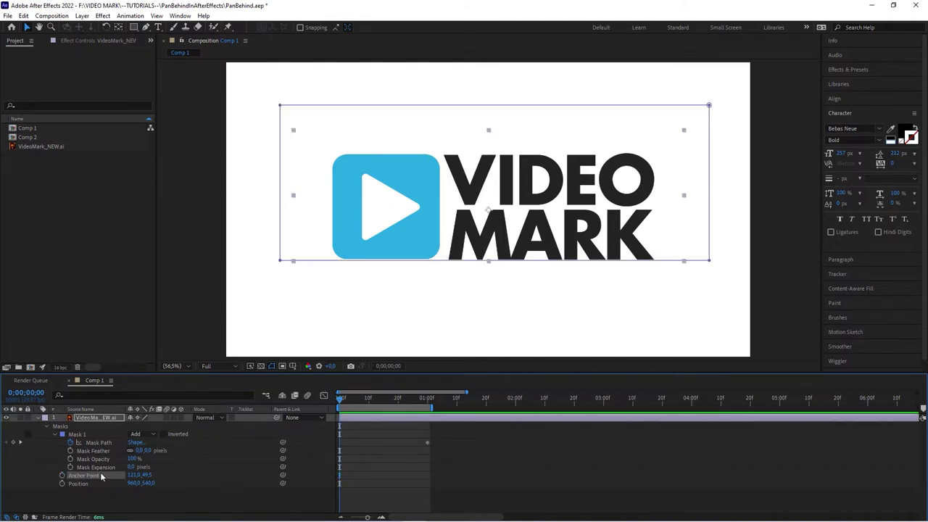
pyautogui.click(63, 483)
pyautogui.moveTo(340, 486); pyautogui.dragTo(426, 498)
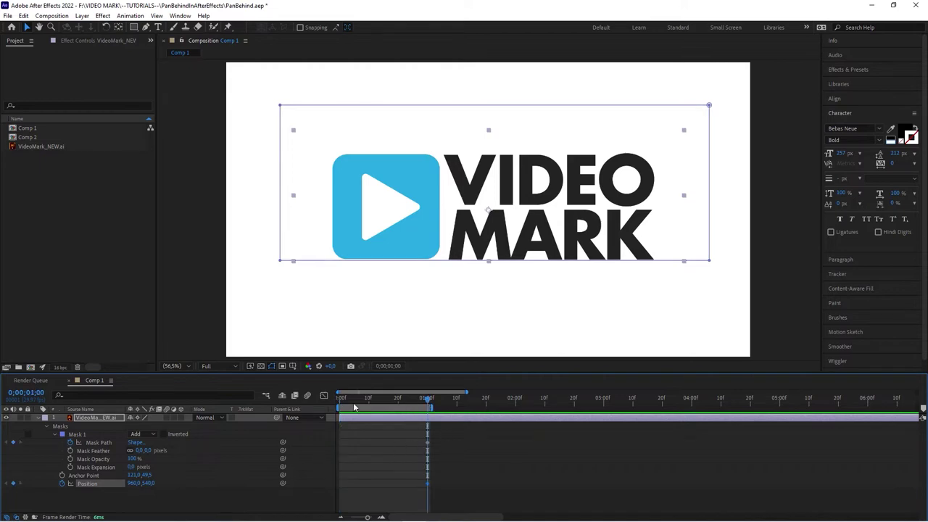
pyautogui.moveTo(355, 404); pyautogui.dragTo(338, 404)
# Pan Behind the logo below the mask at frame 0 (Position 960.0, 960.5) and preview
pyautogui.click(362, 419)
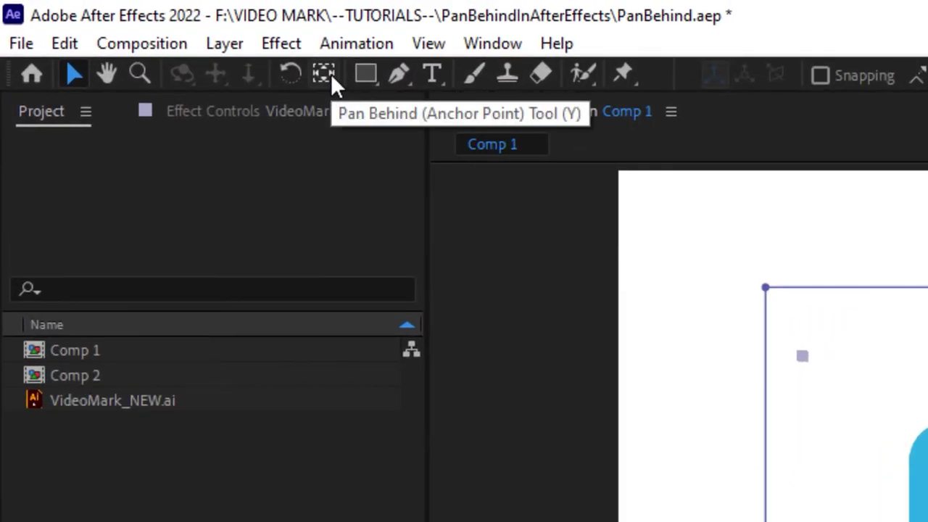
pyautogui.click(331, 74)
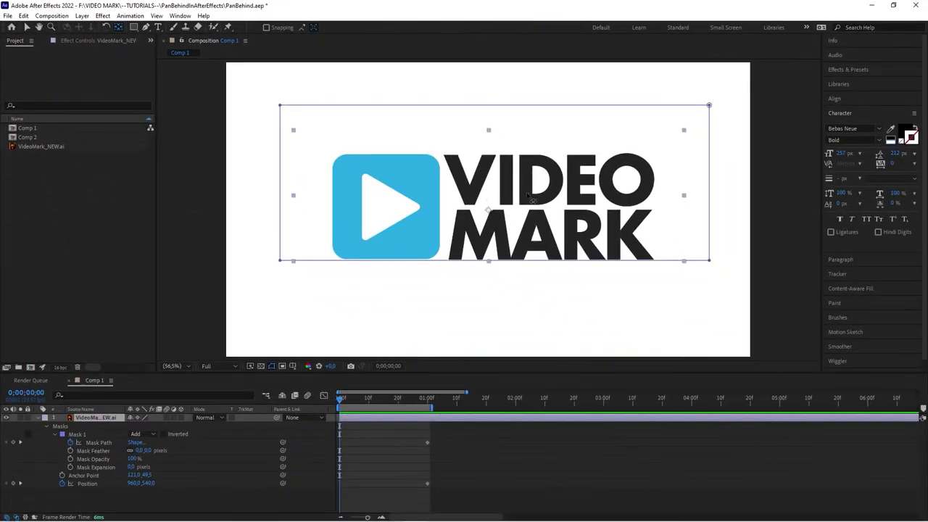
pyautogui.moveTo(529, 195); pyautogui.dragTo(530, 309)
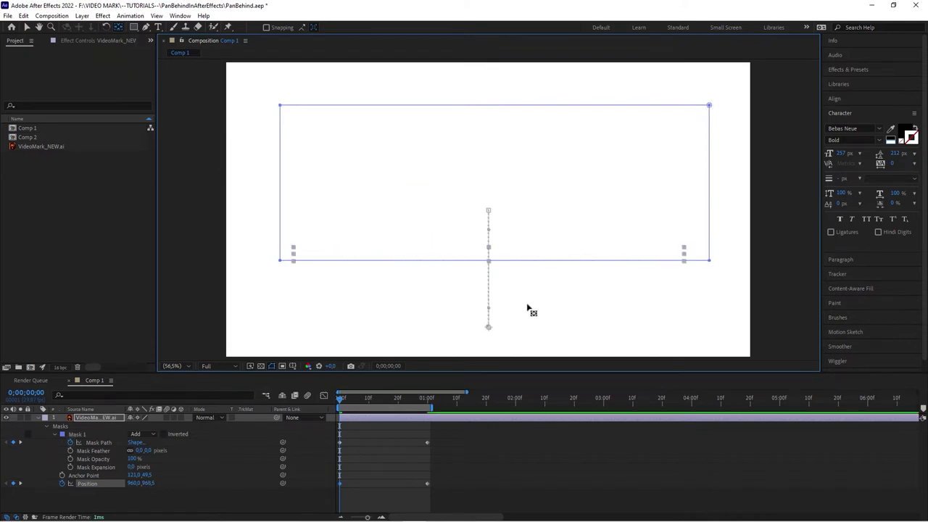
pyautogui.click(474, 463)
pyautogui.press('space')
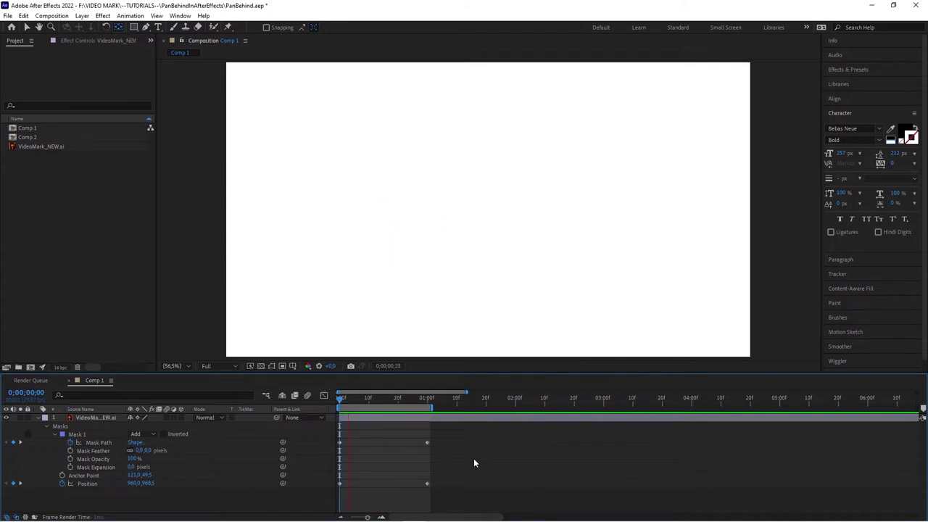
pyautogui.click(68, 427)
pyautogui.click(69, 428)
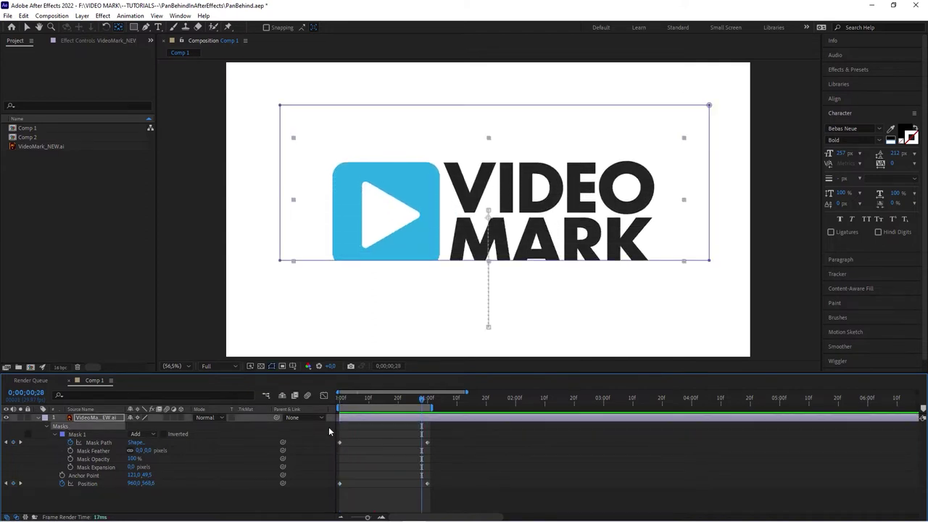
pyautogui.moveTo(354, 397); pyautogui.dragTo(403, 431)
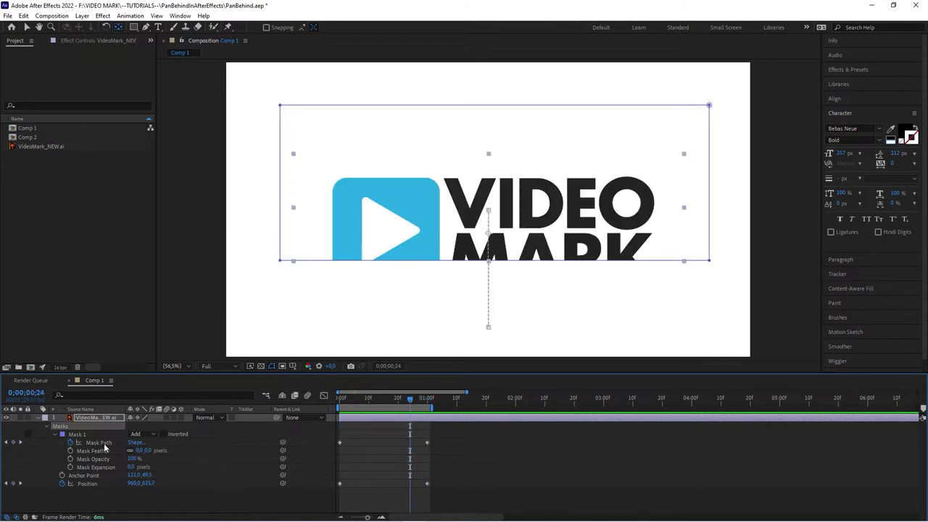
pyautogui.click(87, 483)
pyautogui.click(95, 475)
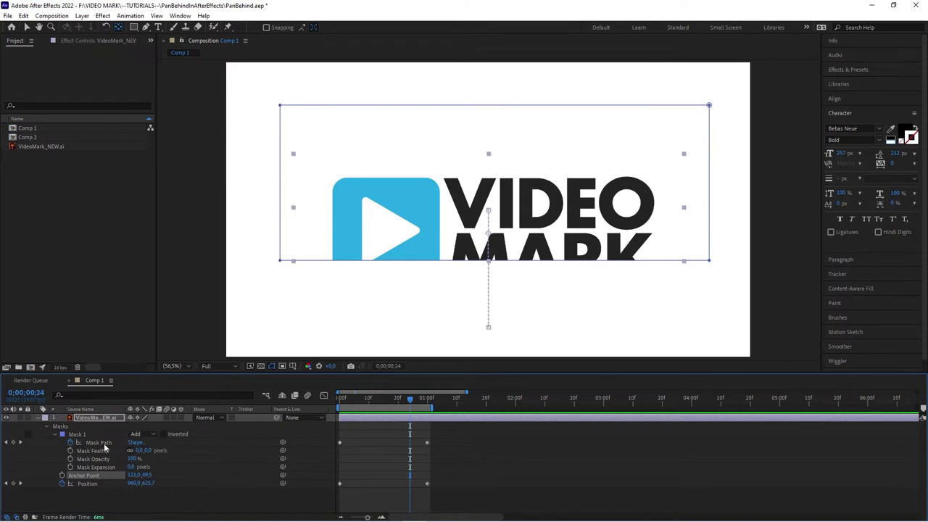
pyautogui.click(103, 443)
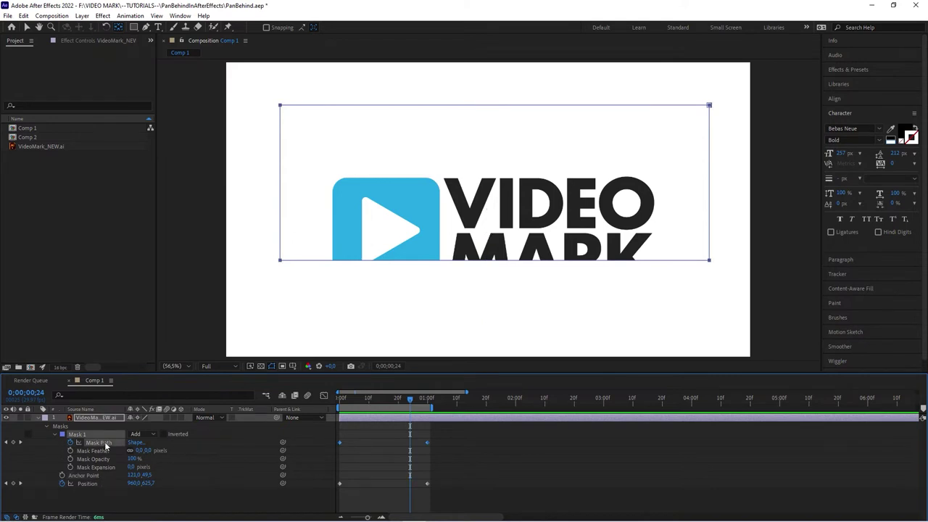
pyautogui.click(82, 485)
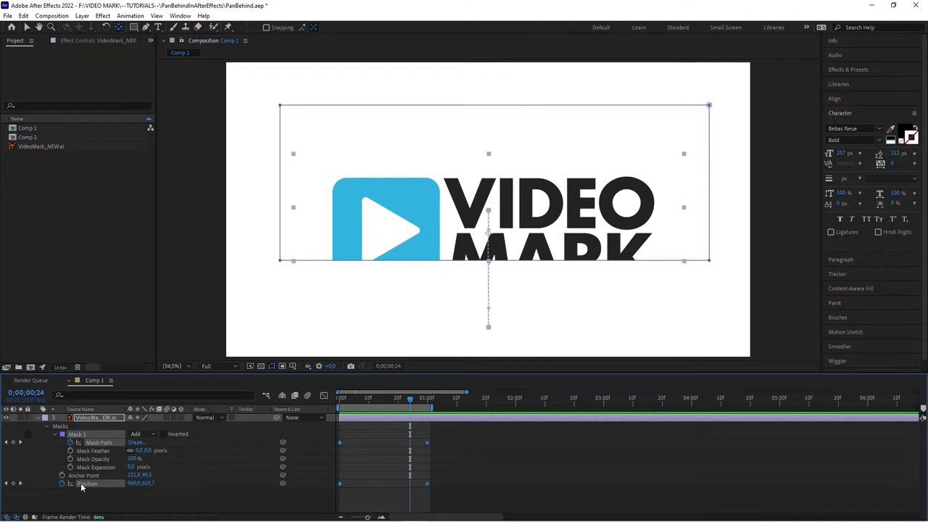
pyautogui.click(98, 443)
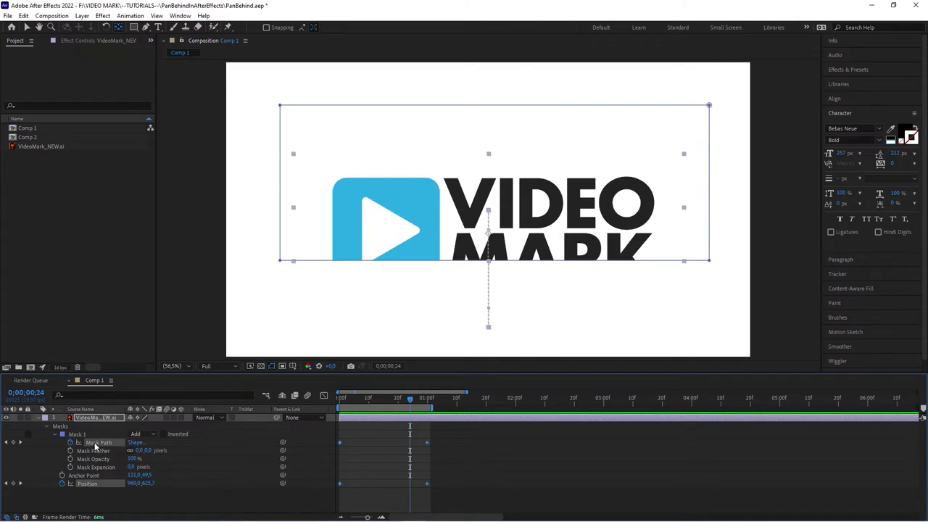
pyautogui.click(89, 484)
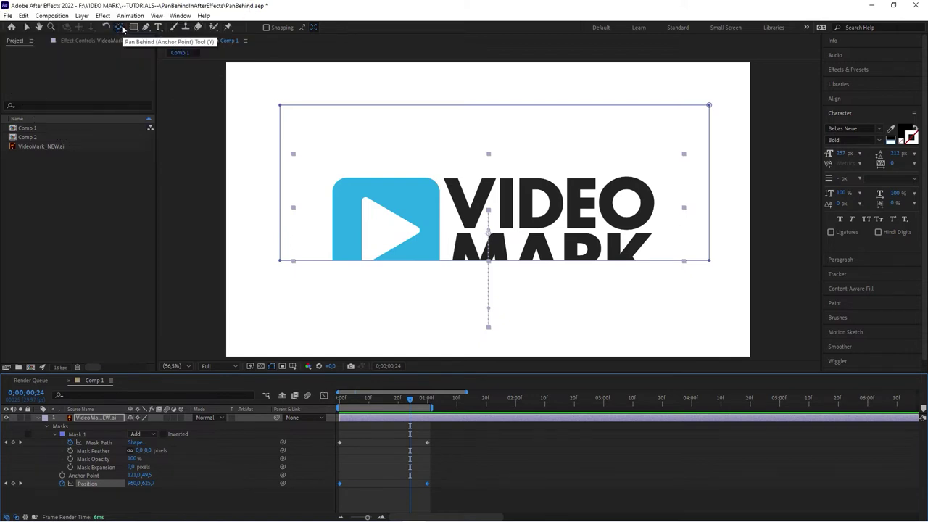
# Apply Easy Ease to all four mask and position keyframes
pyautogui.click(458, 466)
pyautogui.moveTo(460, 432)
pyautogui.mouseDown()
pyautogui.moveTo(375, 455)
pyautogui.moveTo(327, 498)
pyautogui.mouseUp()
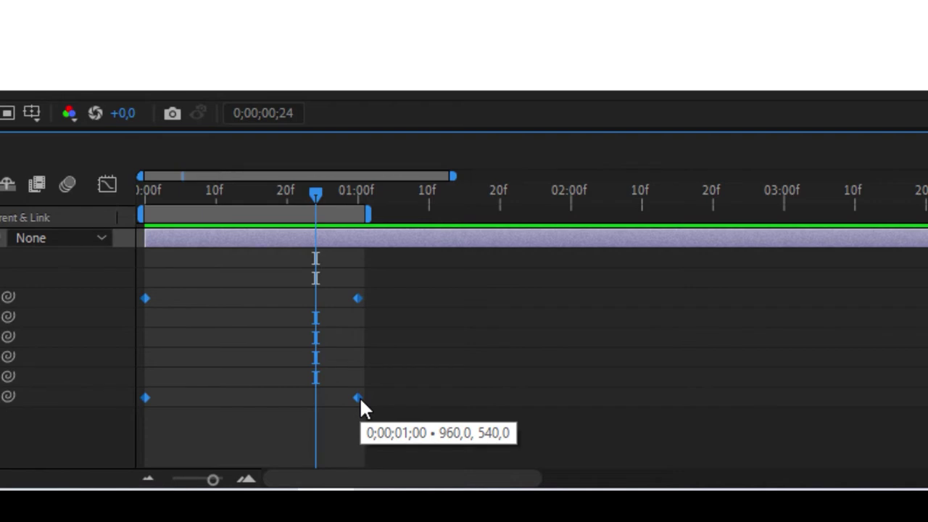
pyautogui.rightClick(359, 398)
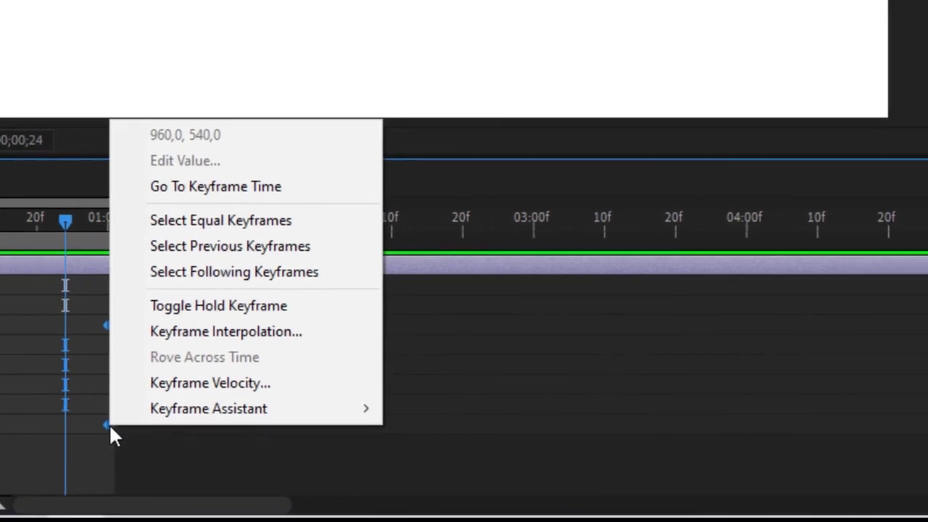
pyautogui.moveTo(192, 412)
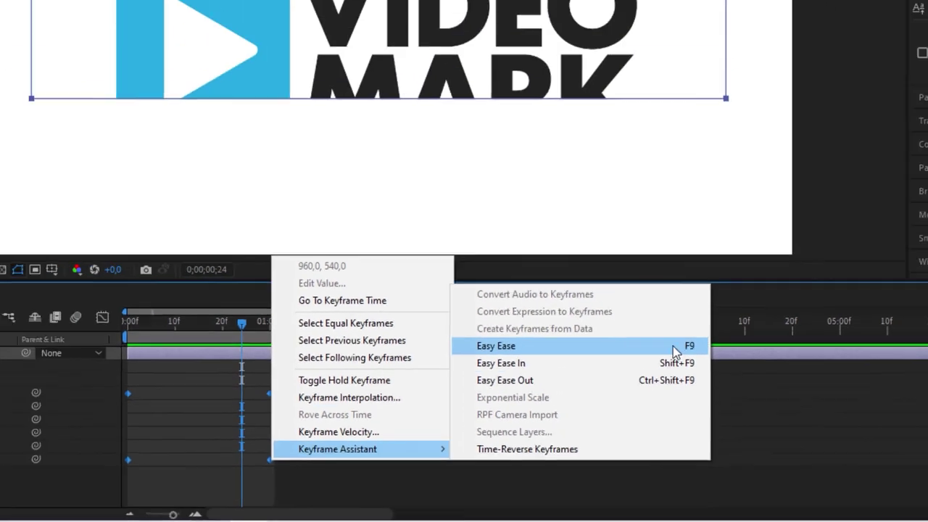
pyautogui.click(707, 259)
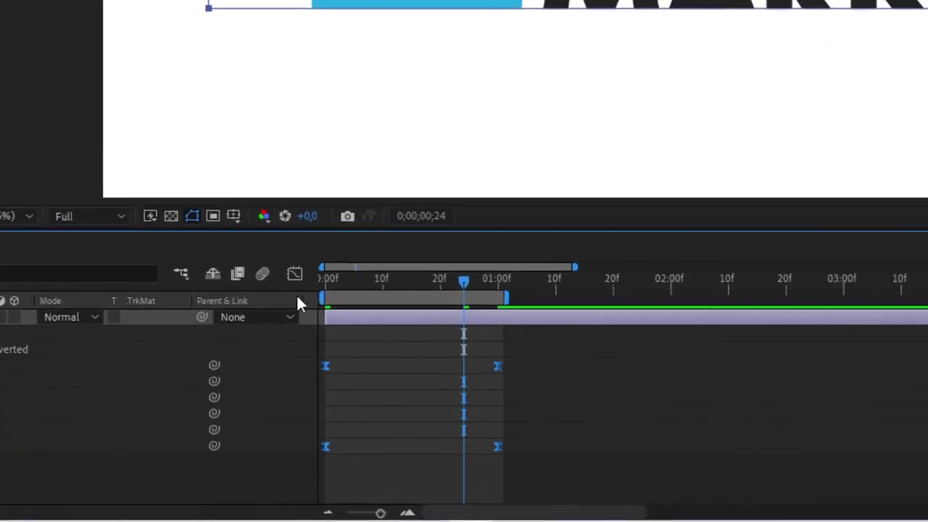
# In the speed graph, raise the ease influence to 89.09% and preview the rise
pyautogui.click(323, 395)
pyautogui.moveTo(592, 431); pyautogui.dragTo(393, 464)
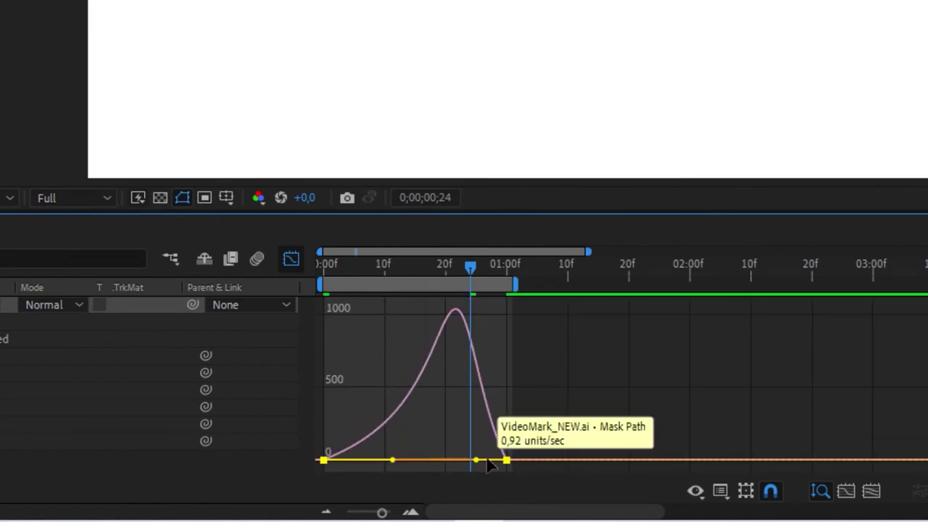
pyautogui.moveTo(476, 460); pyautogui.dragTo(423, 464)
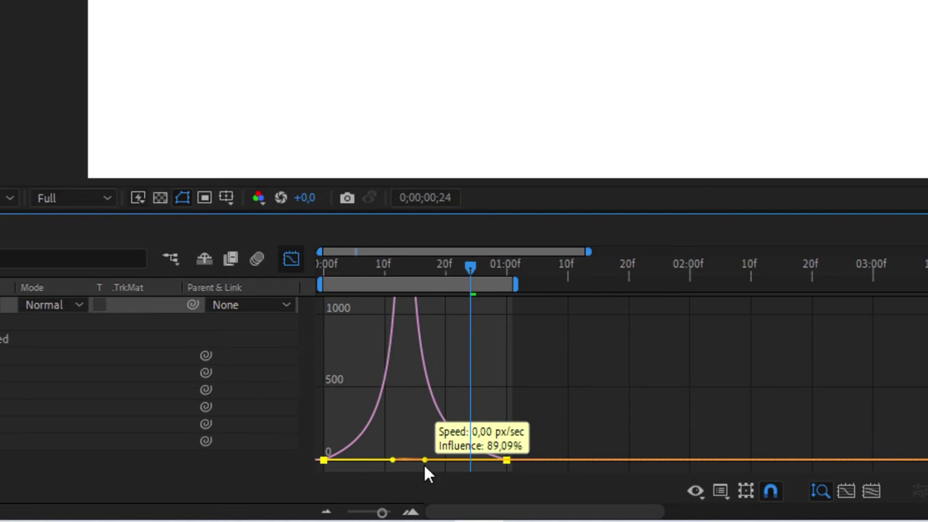
pyautogui.click(291, 259)
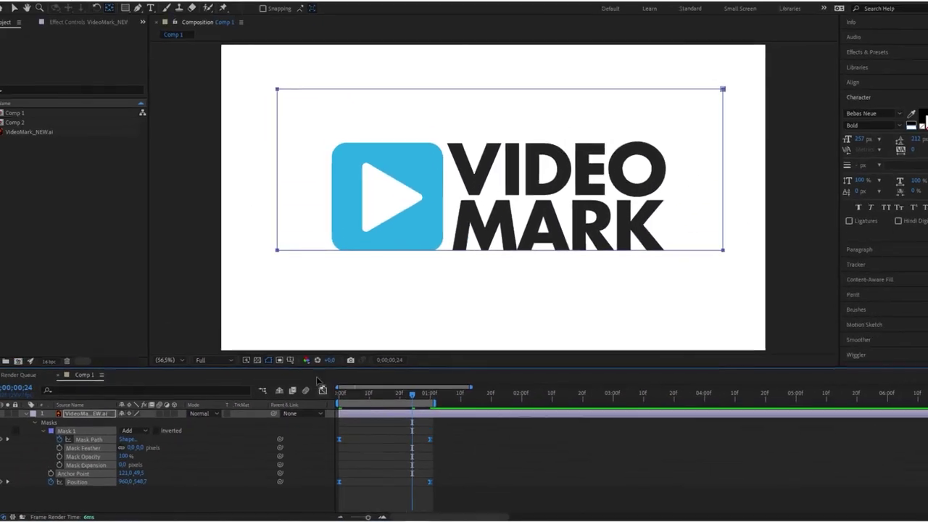
pyautogui.press('space')
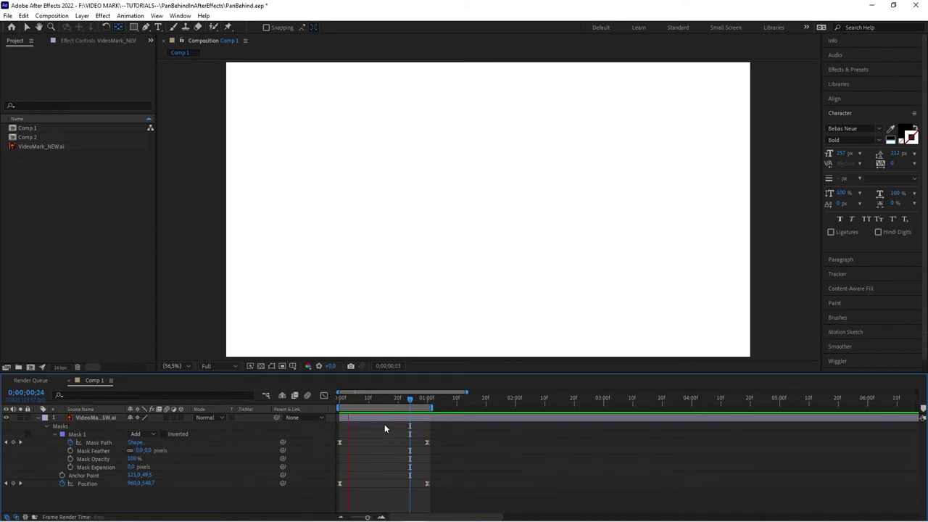
pyautogui.press('space')
pyautogui.click(110, 418)
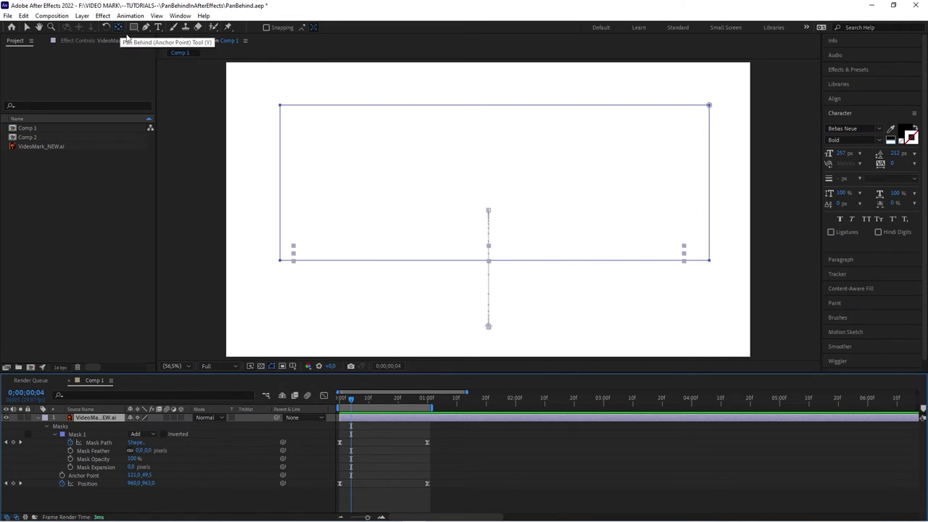
pyautogui.moveTo(351, 399); pyautogui.dragTo(388, 402)
pyautogui.press('space')
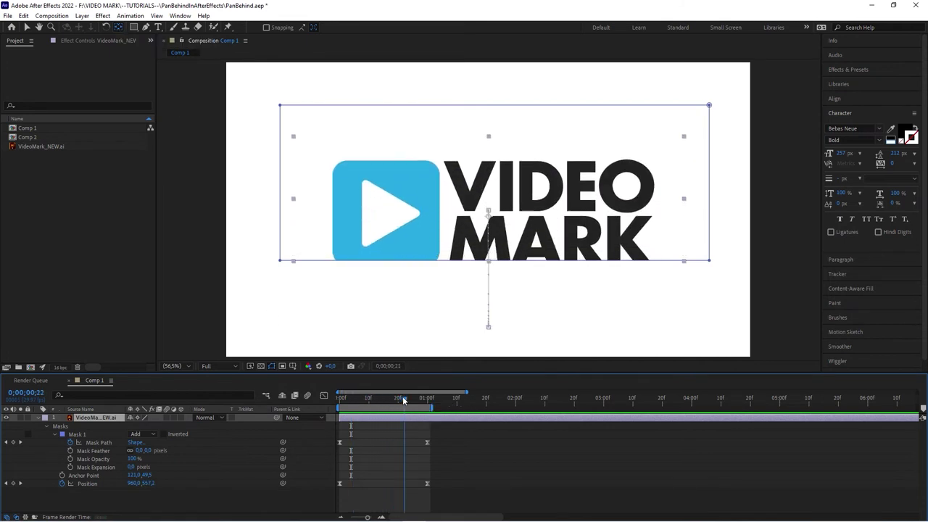
pyautogui.press('space')
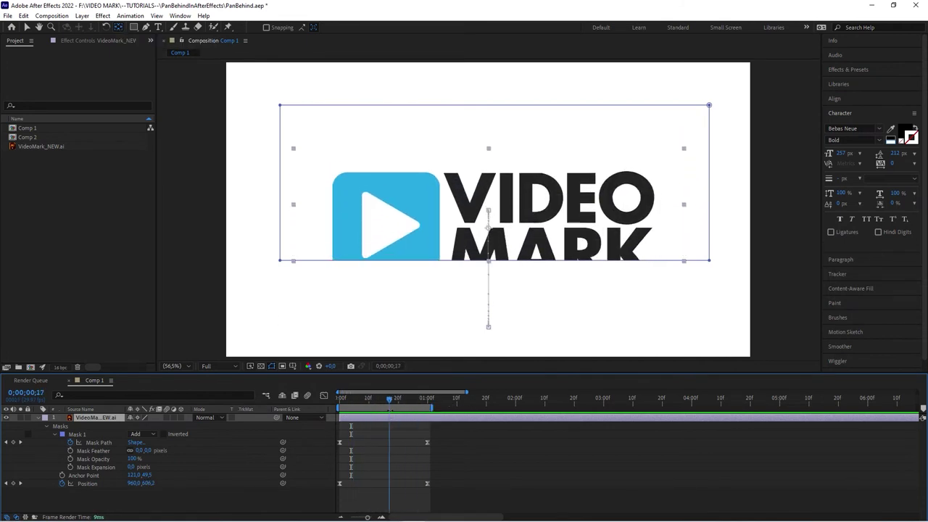
pyautogui.moveTo(395, 400)
pyautogui.mouseDown()
pyautogui.moveTo(413, 400)
pyautogui.moveTo(384, 400)
pyautogui.moveTo(405, 404)
pyautogui.mouseUp()
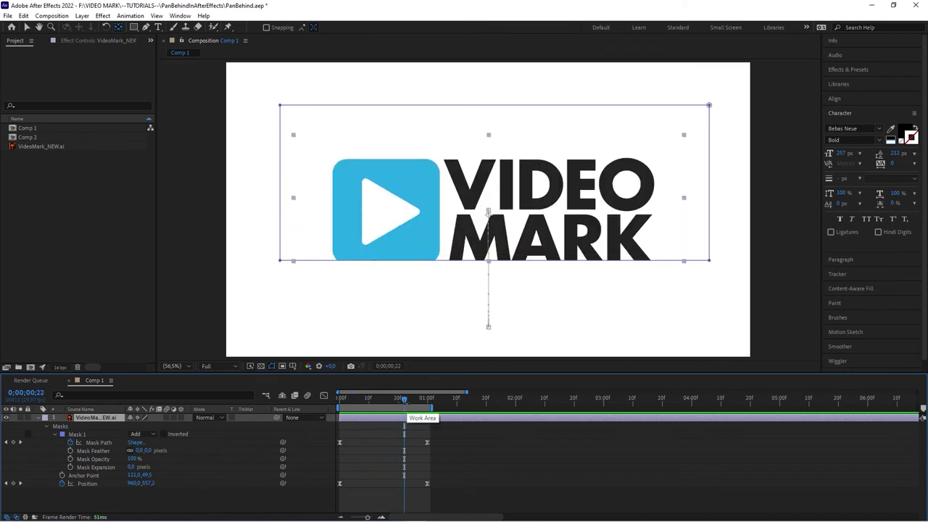